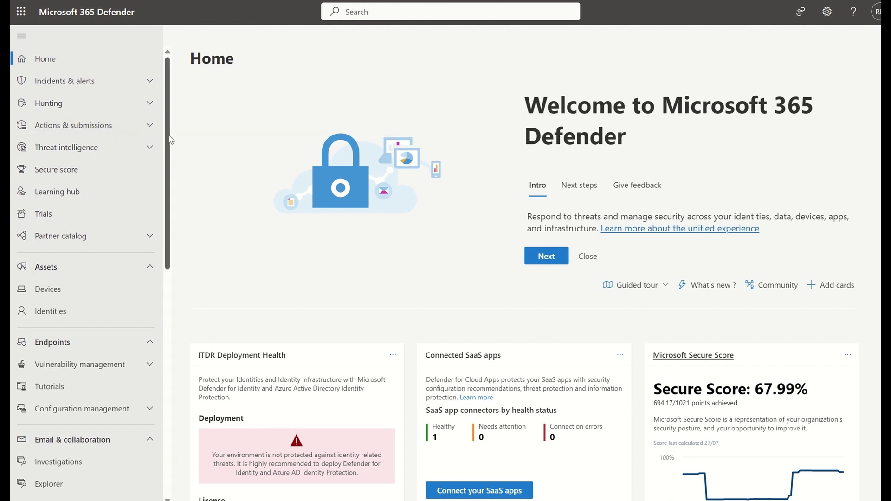
# Start adding a new Streaming API entry in the Microsoft 365 Defender settings
pyautogui.moveTo(170, 138); pyautogui.dragTo(177, 418)
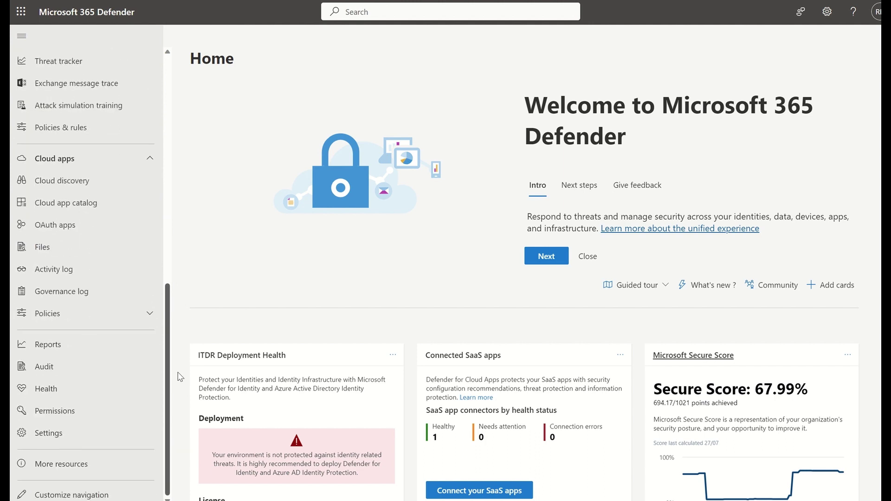
pyautogui.click(55, 432)
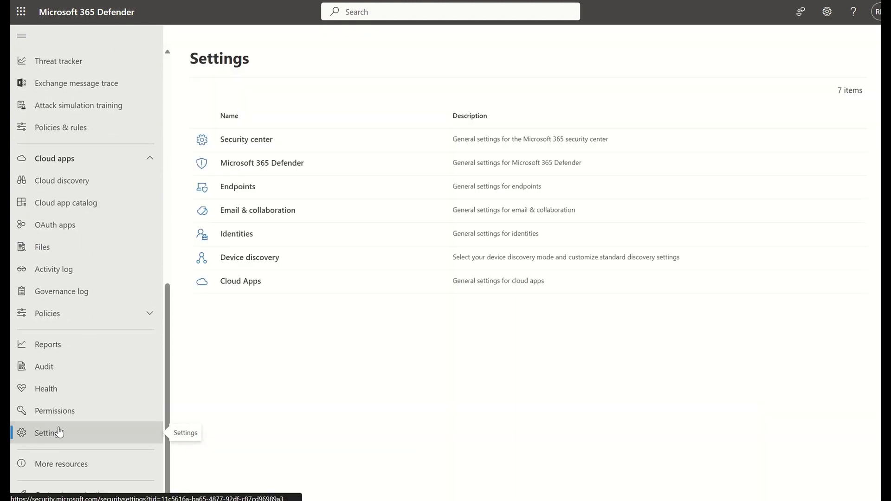
pyautogui.click(255, 163)
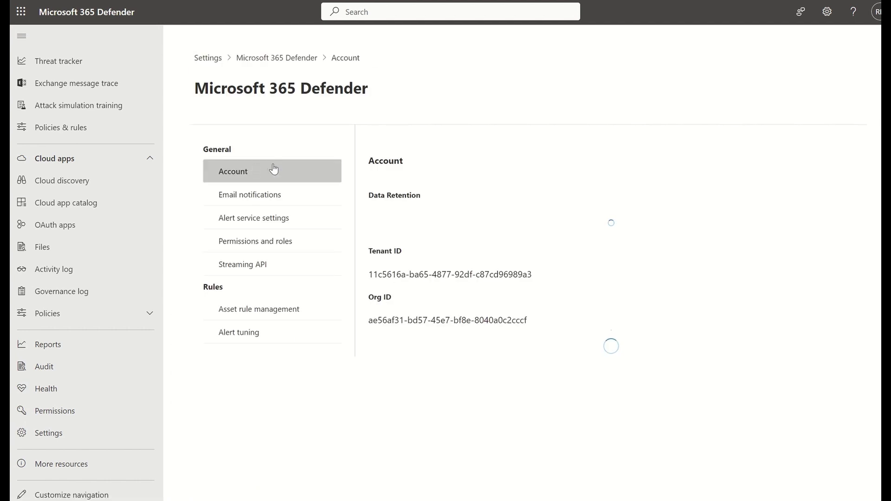
pyautogui.click(239, 273)
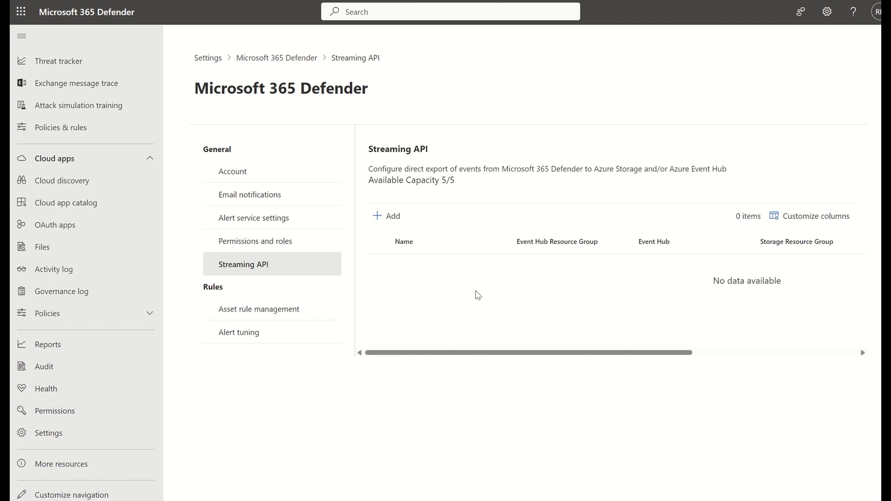
pyautogui.click(386, 217)
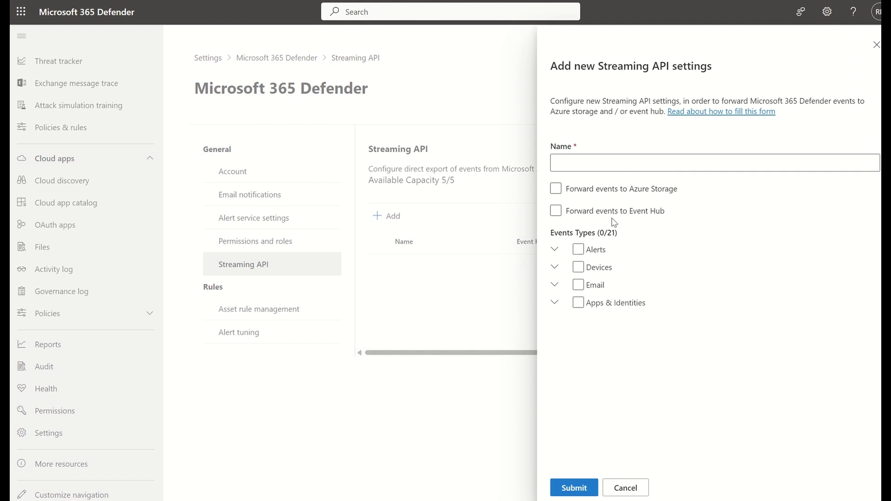
# Examine the Event Hub forwarding option and the event types available under Alerts and Devices
pyautogui.click(638, 211)
pyautogui.click(638, 212)
pyautogui.click(556, 251)
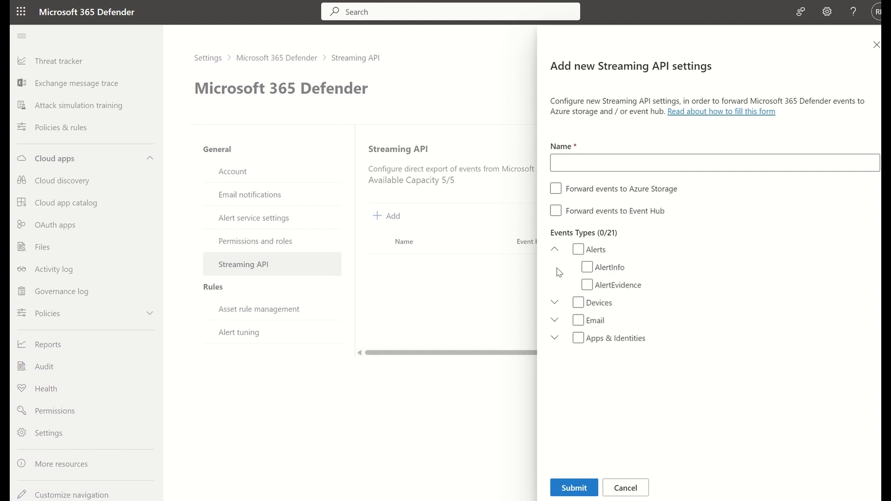
pyautogui.click(555, 303)
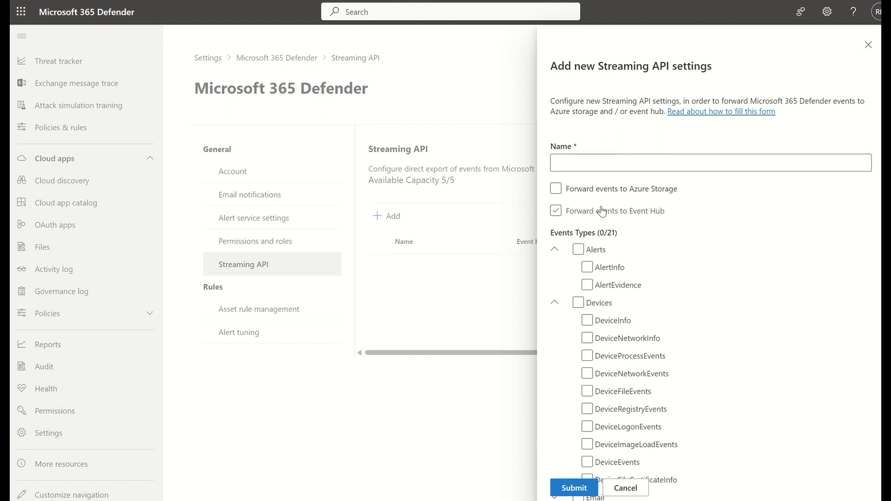
pyautogui.click(602, 211)
# Switch to the Azure portal and review the resource providers of the wcctechnicalpresales subscription, including microsoft.insights
pyautogui.click(101, 87)
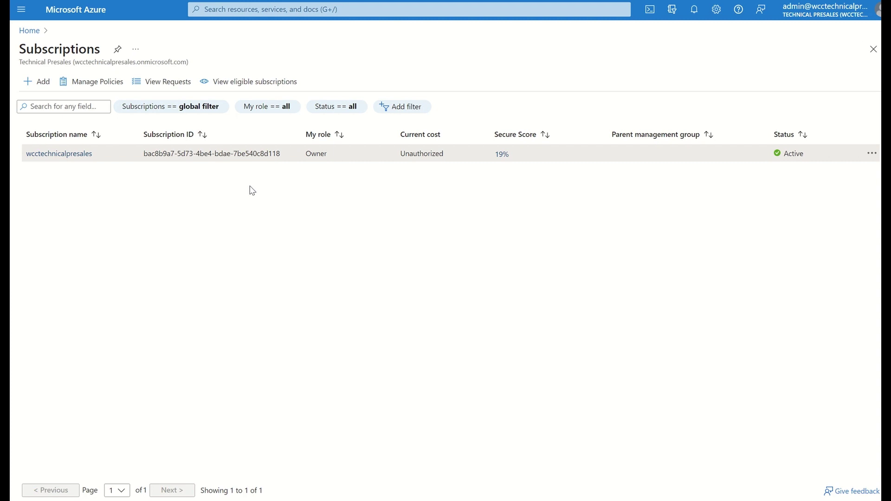
pyautogui.click(66, 154)
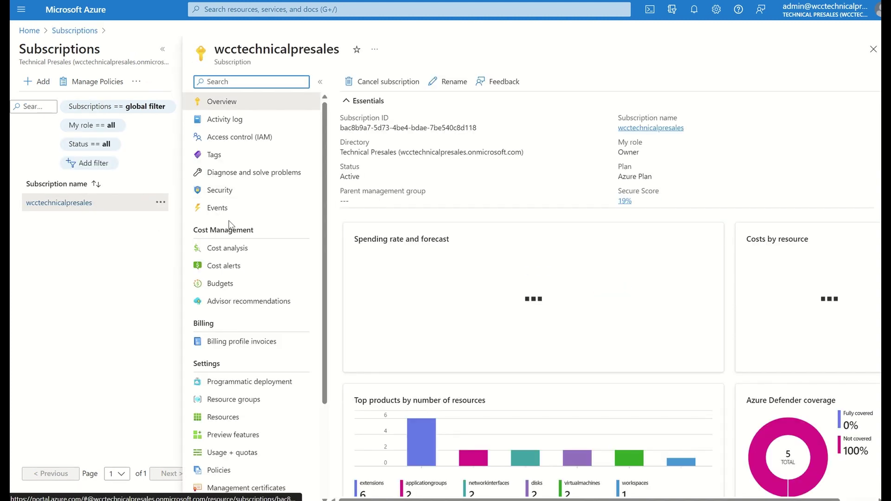
pyautogui.scroll(-2, 327, 324)
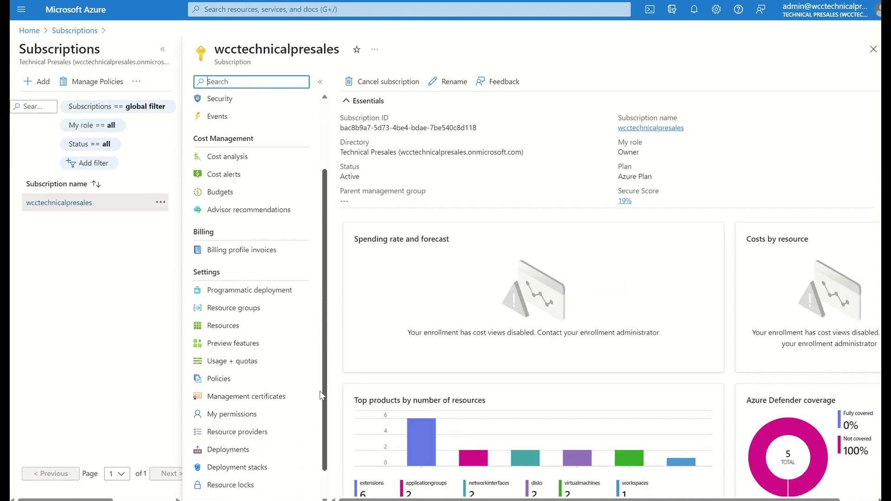
pyautogui.click(271, 427)
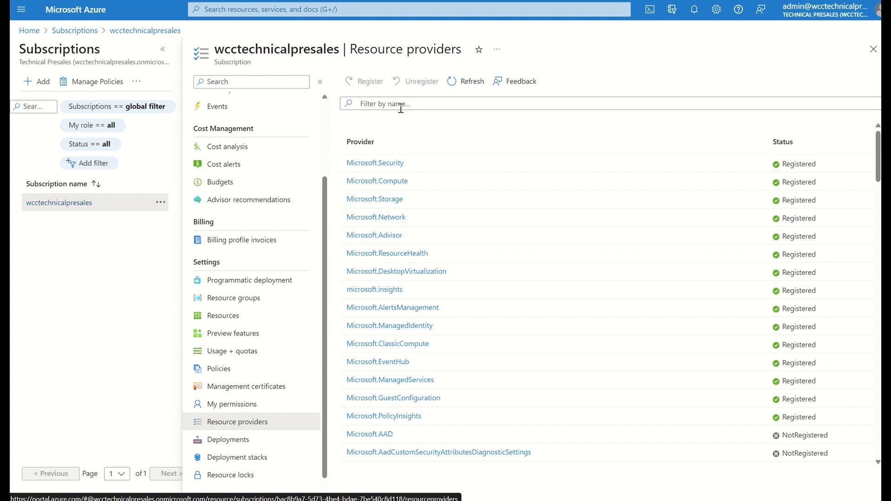
pyautogui.click(370, 292)
# Copy the storage account resource ID from the endpoints of the dfealerts storage account
pyautogui.click(218, 10)
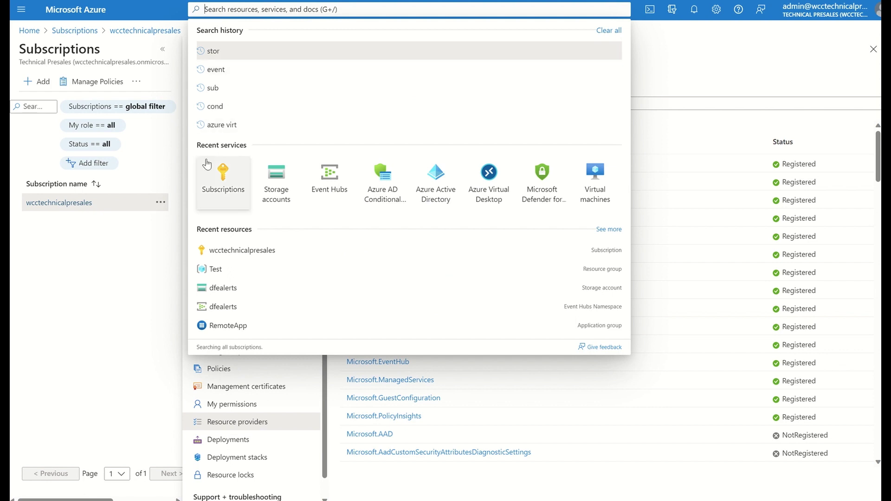
pyautogui.click(287, 188)
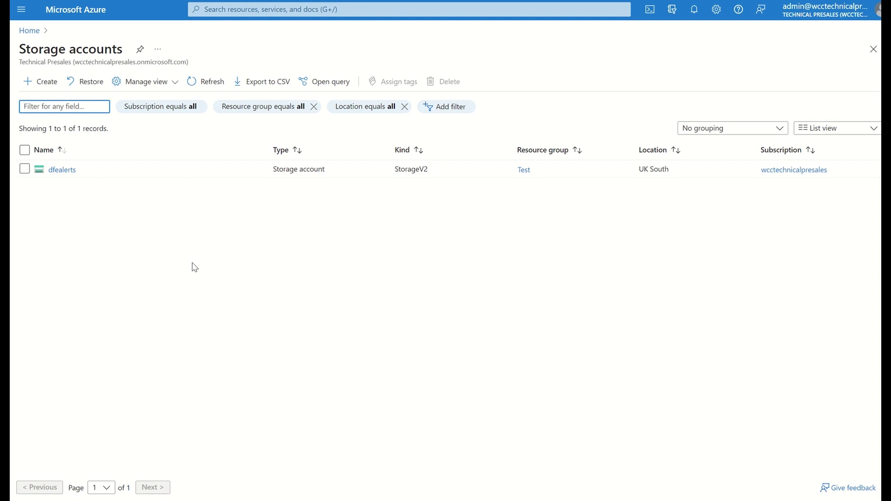
pyautogui.click(65, 171)
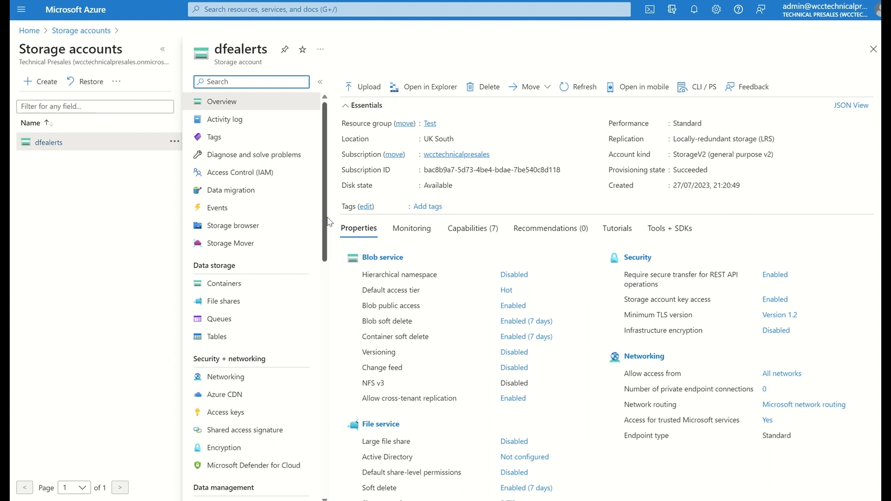
pyautogui.moveTo(328, 218); pyautogui.dragTo(333, 355)
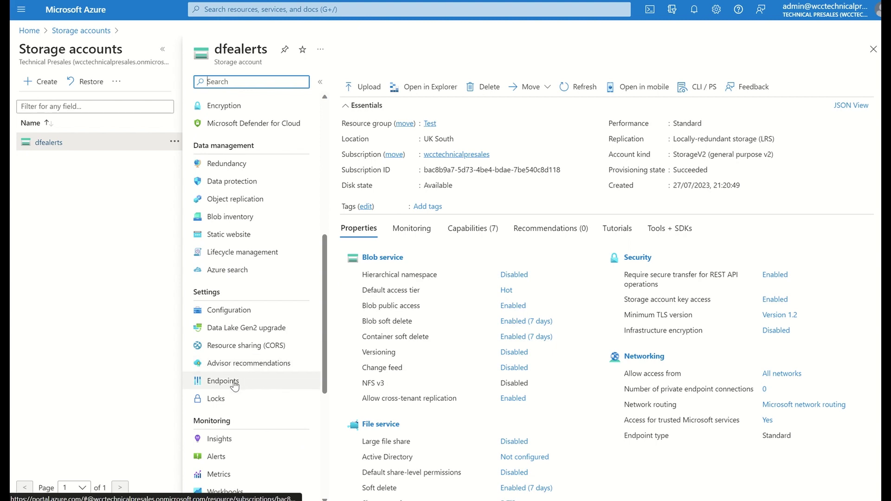
pyautogui.click(234, 384)
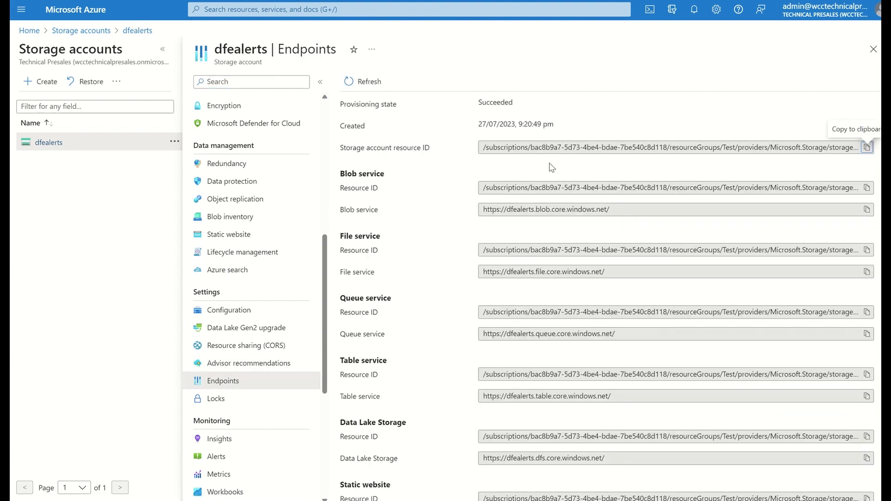
pyautogui.click(866, 147)
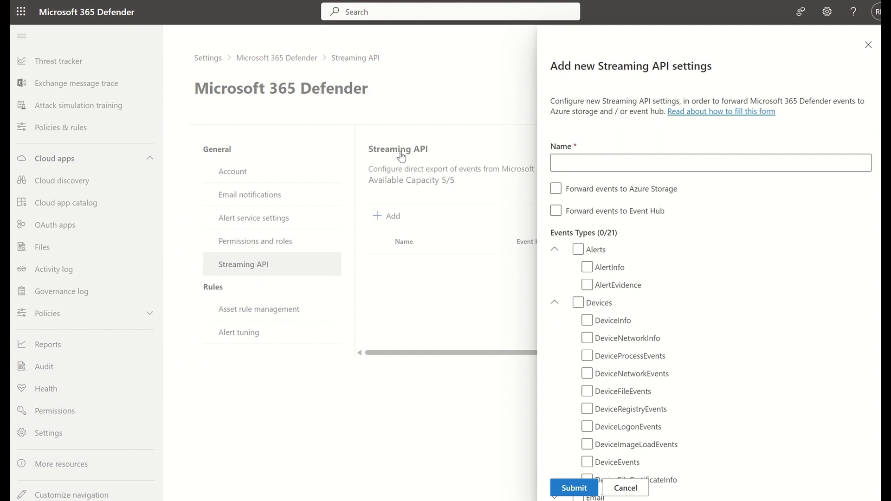
# Back in Microsoft 365 Defender, name the entry Storage Account, enable forwarding to Azure Storage and paste the copied storage account resource ID
pyautogui.click(587, 163)
pyautogui.write('Storage Account')
pyautogui.click(557, 191)
pyautogui.click(557, 190)
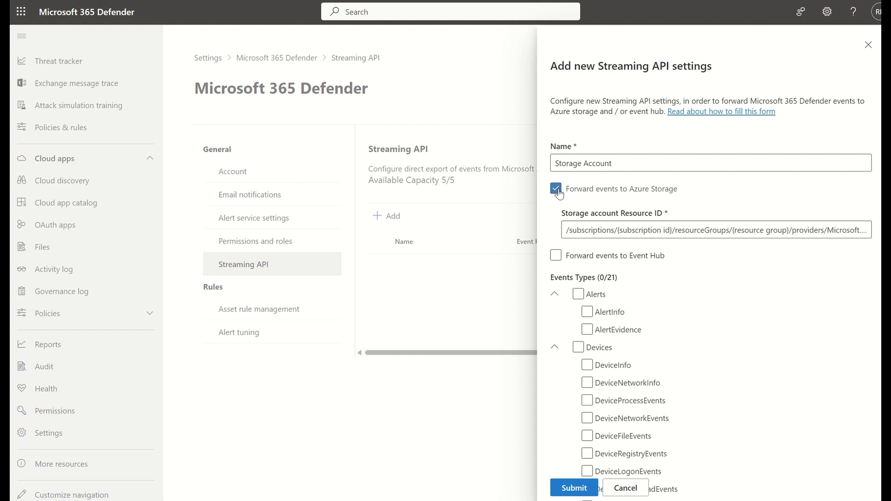
pyautogui.click(568, 230)
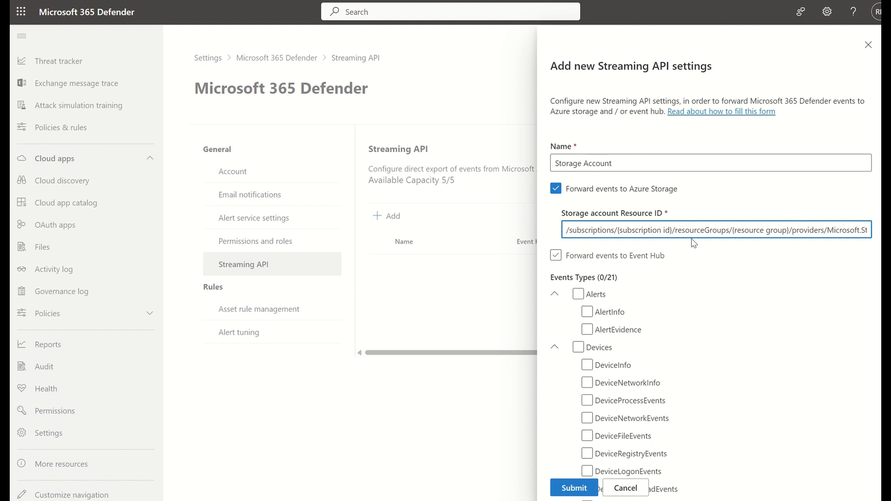
pyautogui.hotkey('ctrl', 'v')
pyautogui.click(676, 232)
pyautogui.moveTo(615, 244); pyautogui.dragTo(877, 285)
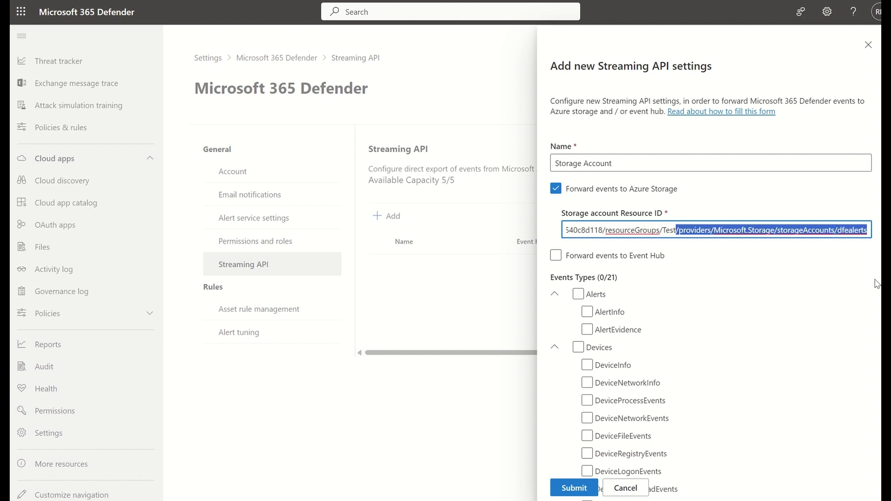
pyautogui.press('End')
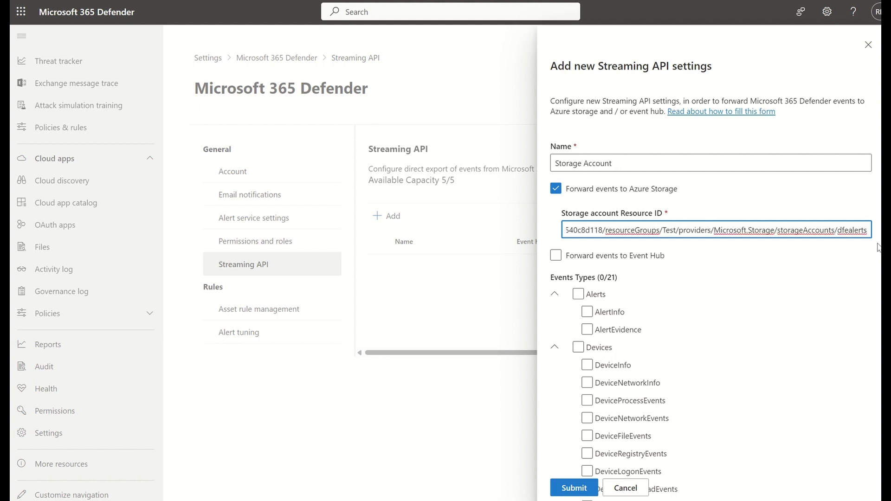
# Include all Alerts and Devices event types and submit the Storage Account streaming settings
pyautogui.click(578, 294)
pyautogui.click(579, 347)
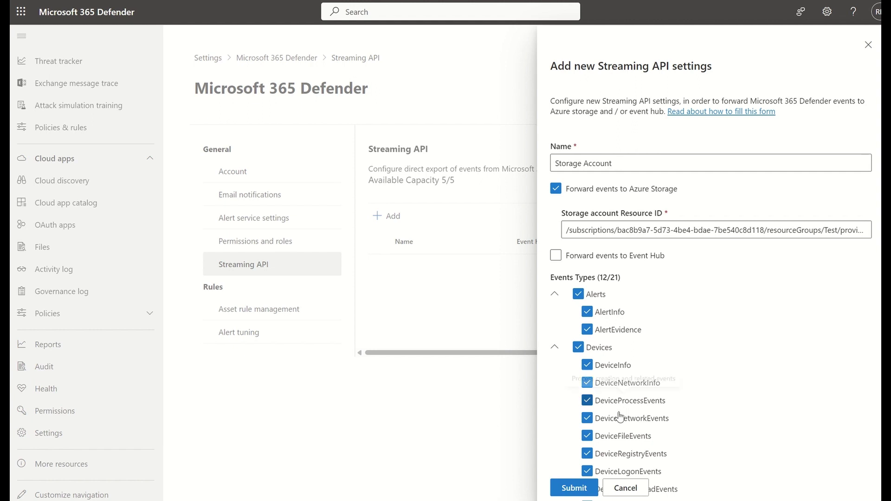
pyautogui.click(579, 487)
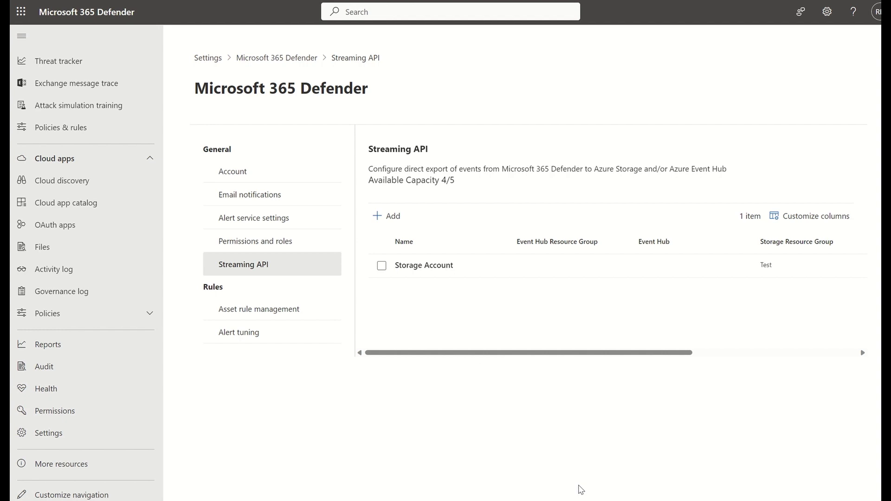
# Start another Streaming API entry, and open the dfealerts Event Hubs namespace in the Azure portal
pyautogui.click(393, 218)
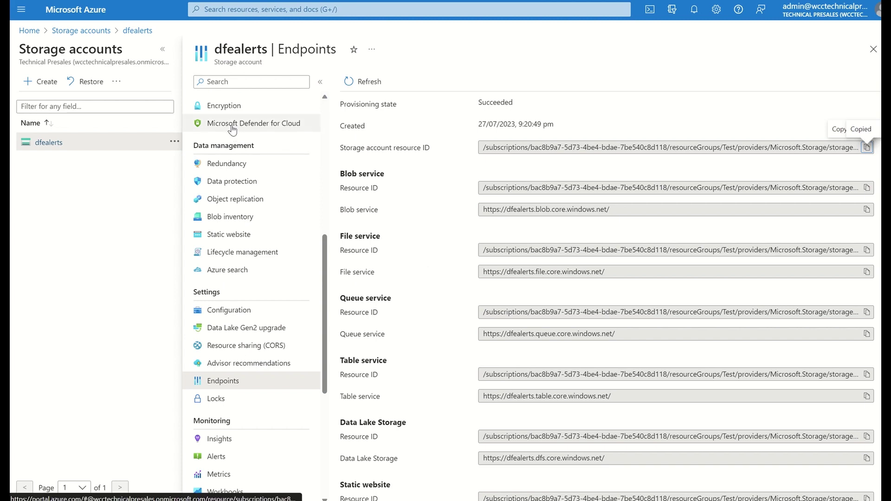
pyautogui.click(229, 11)
pyautogui.write('event')
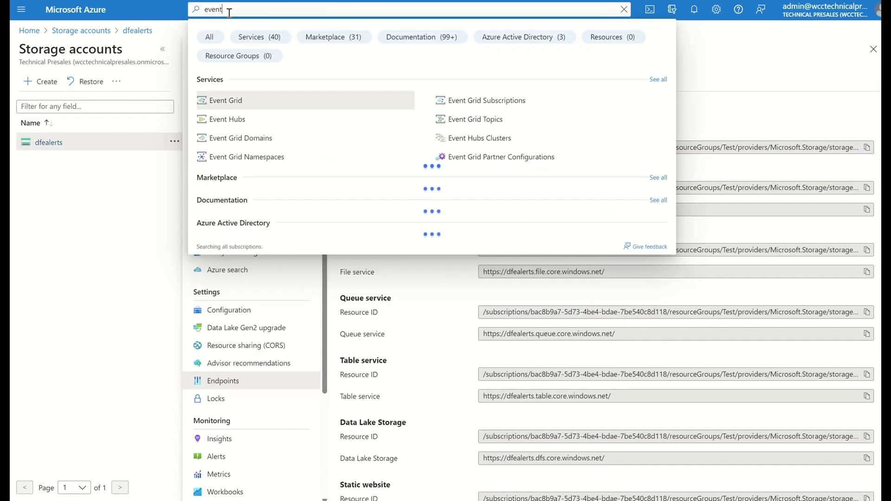
pyautogui.press('Return')
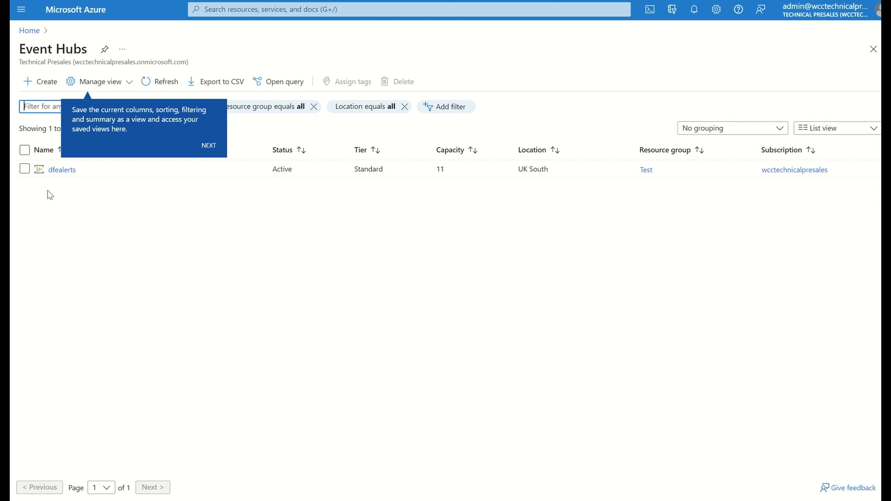
pyautogui.click(61, 170)
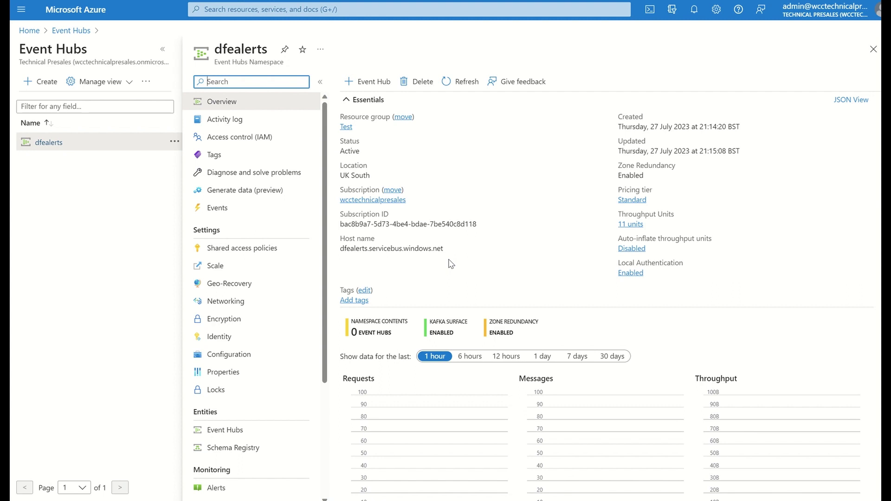
# Copy the resource ID from the properties of the dfealerts Event Hubs namespace
pyautogui.click(223, 431)
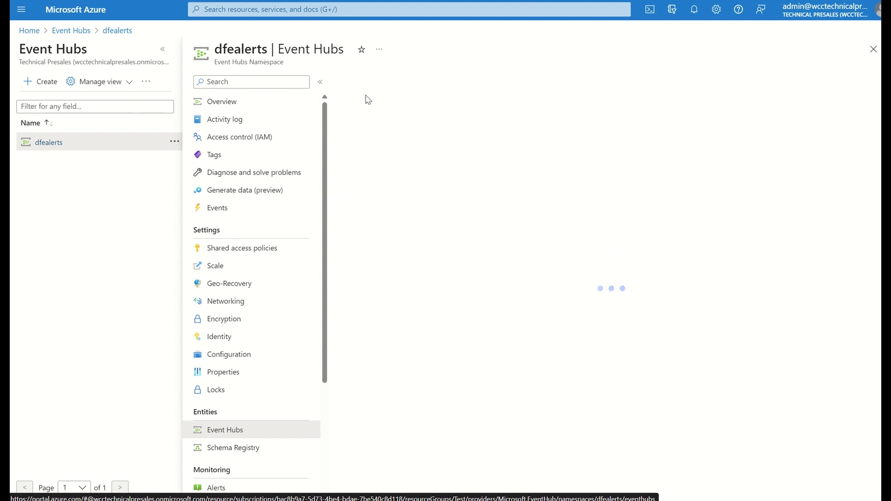
pyautogui.click(238, 101)
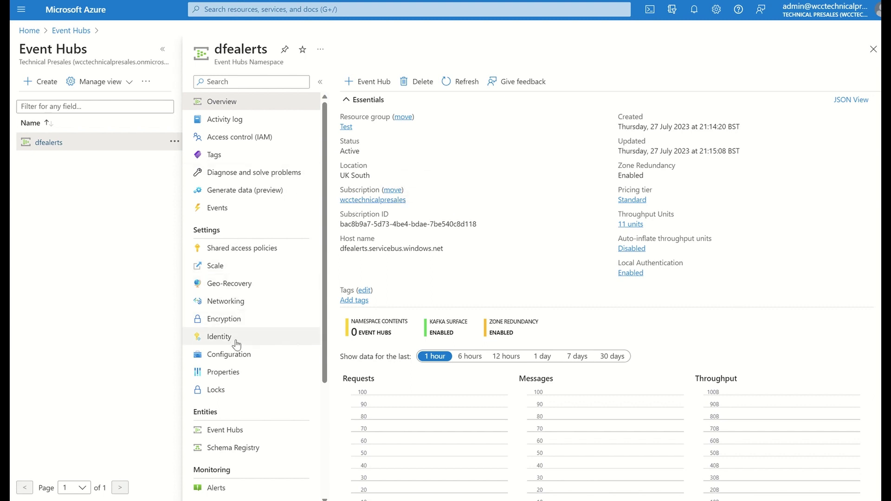
pyautogui.click(229, 376)
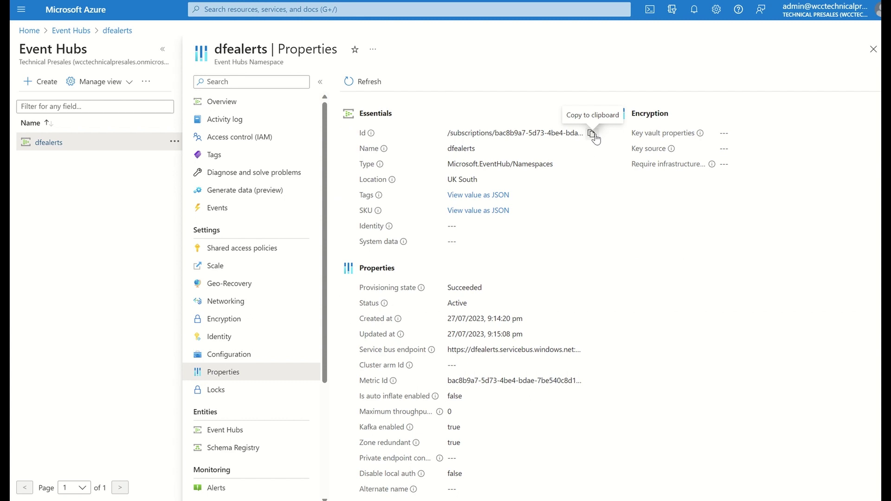
pyautogui.click(592, 134)
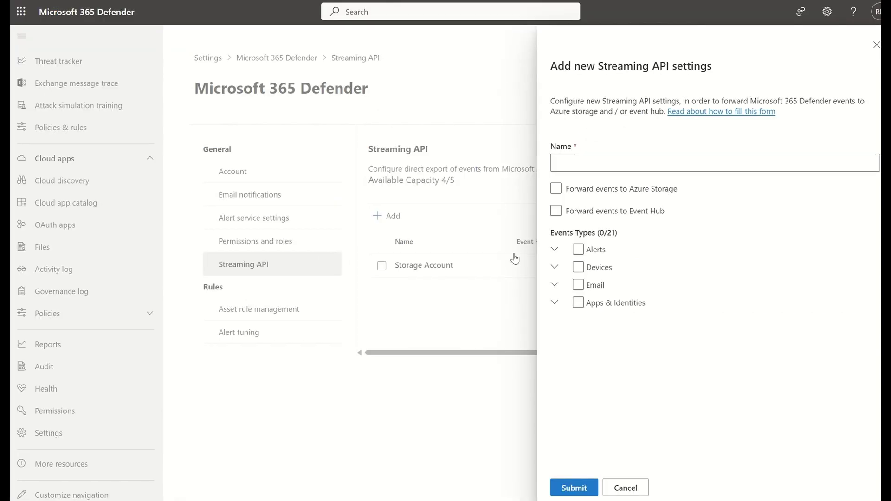
# In Microsoft 365 Defender, name the entry Azure Events Hub, enable forwarding to Event Hub and paste the copied Event-Hub resource ID
pyautogui.click(558, 213)
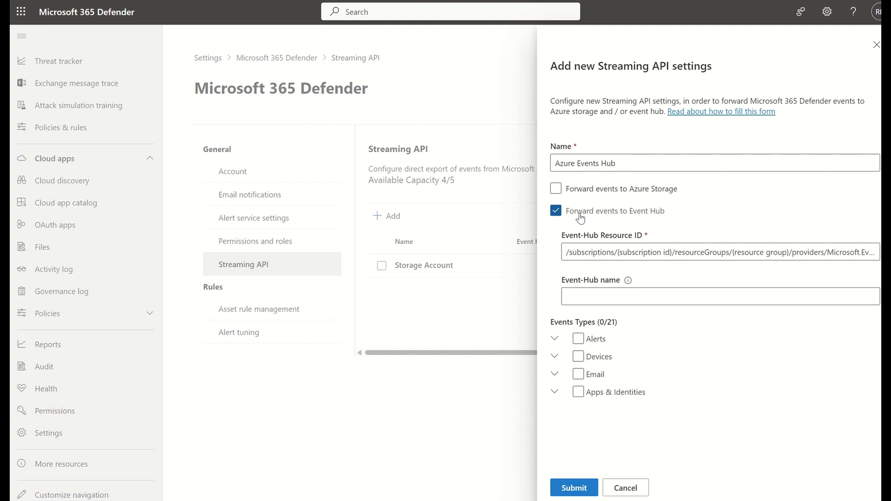
pyautogui.click(565, 255)
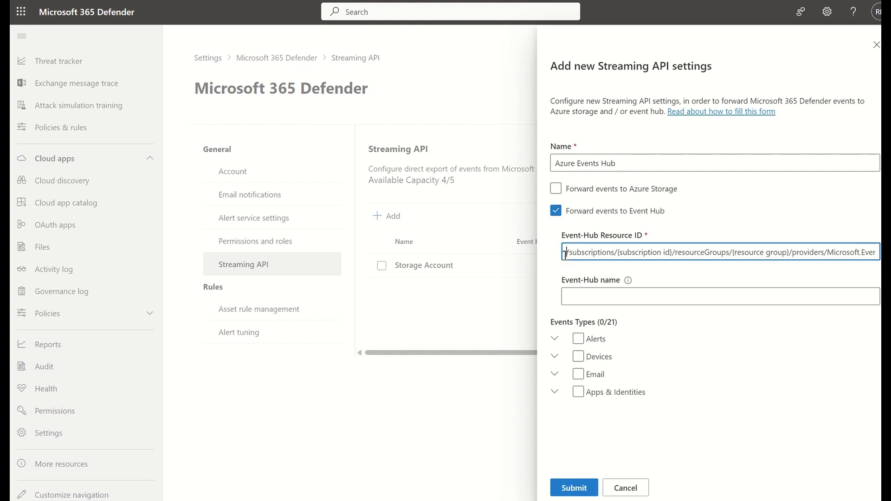
pyautogui.hotkey('ctrl', 'v')
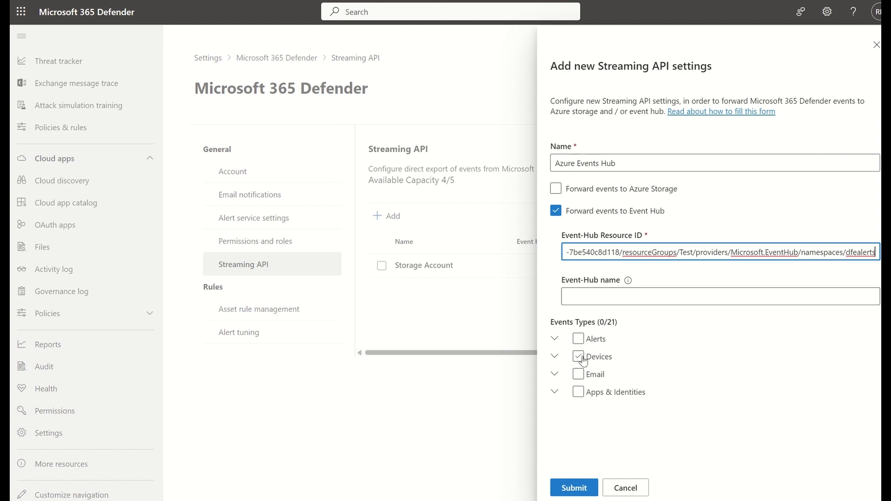
# Include the Alerts event types and submit the Azure Events Hub streaming settings
pyautogui.click(585, 337)
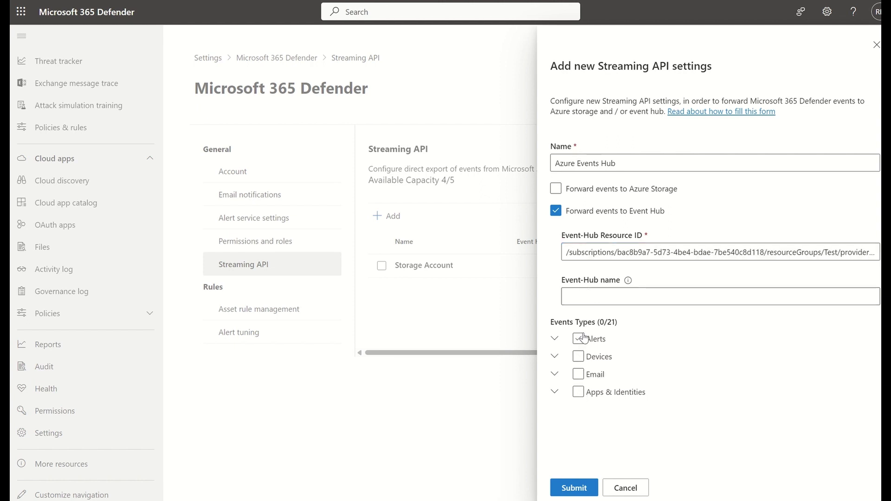
pyautogui.click(579, 339)
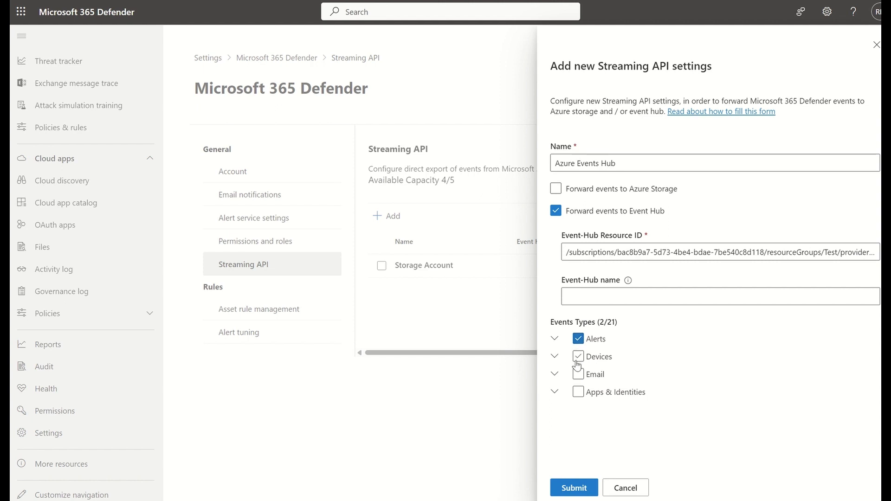
pyautogui.click(574, 488)
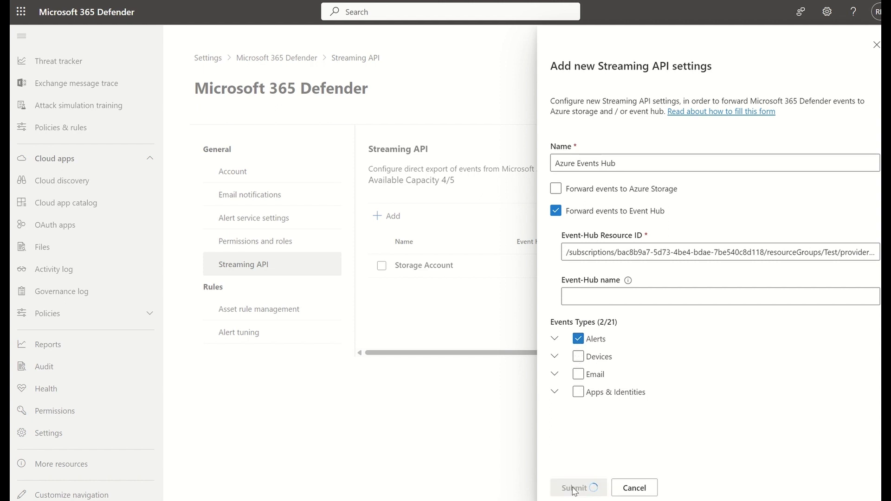